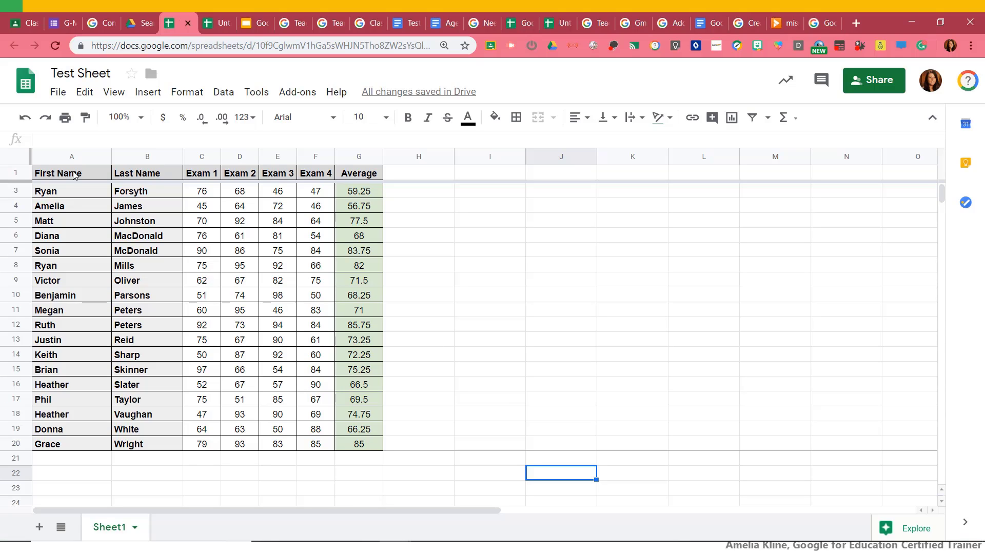
Insert a chart based on the Last Name and Average columns
{"action": "left_click_drag", "start_coordinate": [74, 174], "coordinate": [155, 460]}
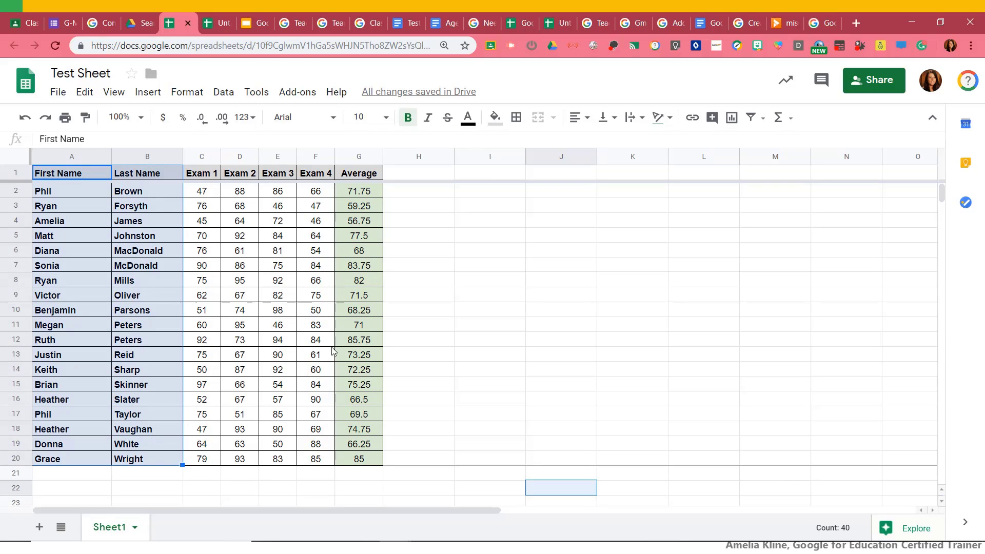
{"action": "left_click_drag", "start_coordinate": [359, 173], "coordinate": [372, 460]}
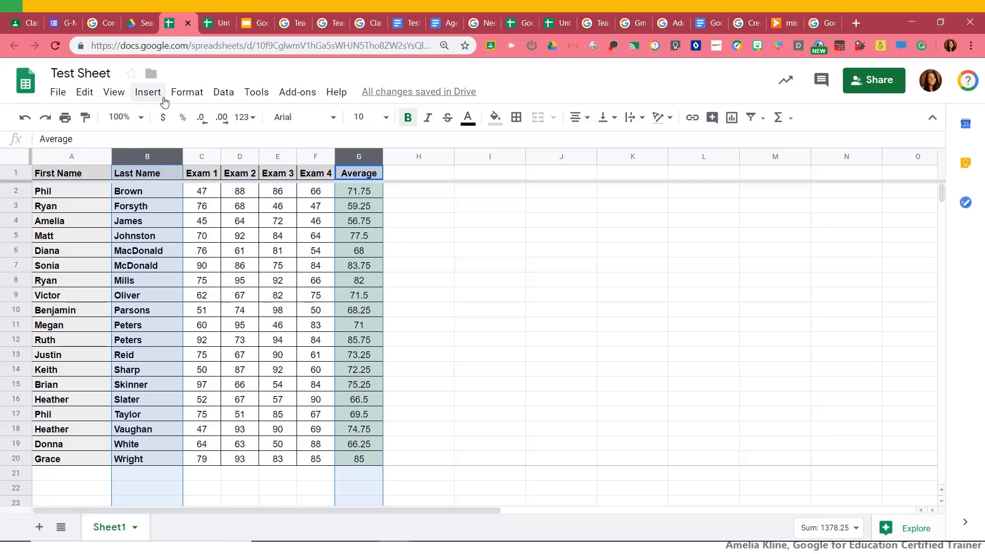
{"action": "left_click", "coordinate": [163, 100]}
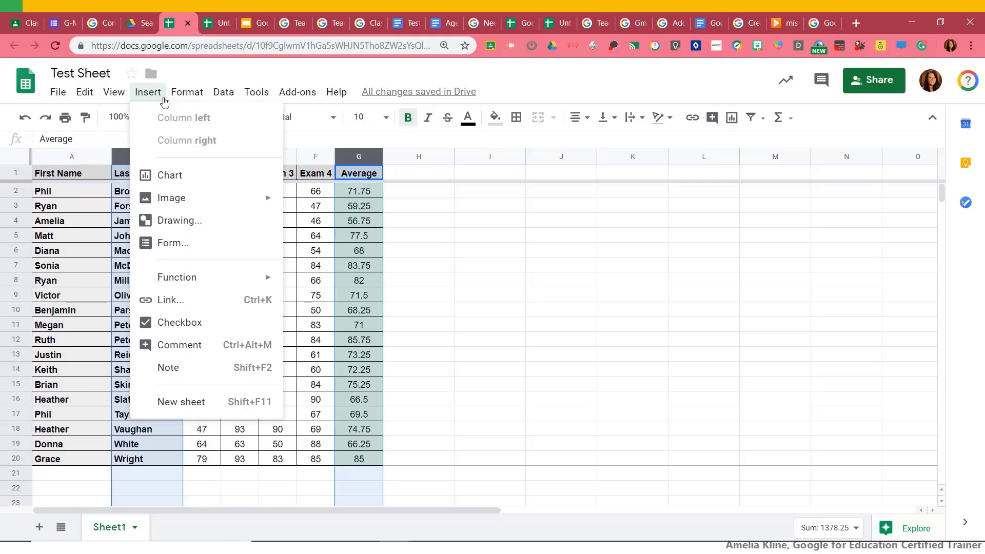
{"action": "left_click", "coordinate": [216, 177]}
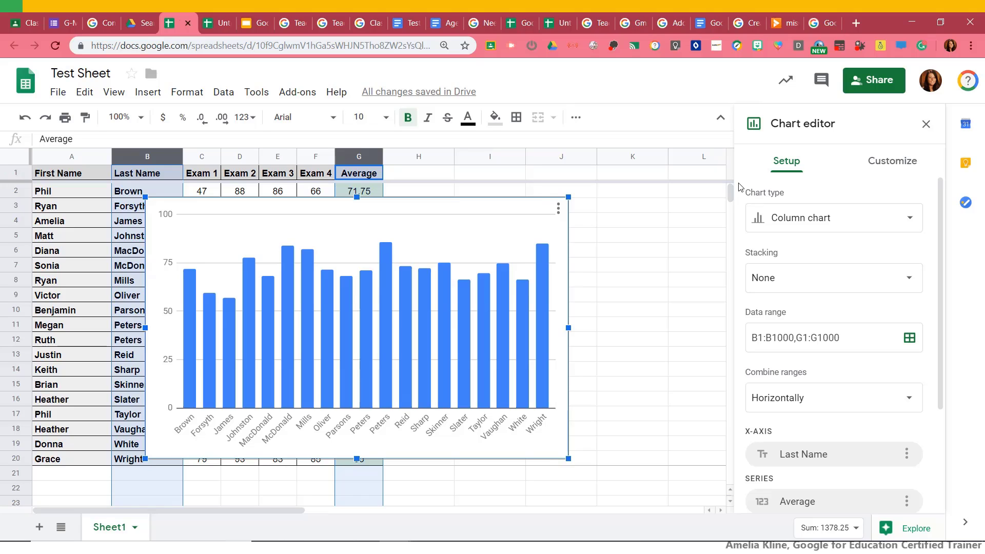
Try the smooth line and 100% stacked column chart types on the averages chart
{"action": "left_click", "coordinate": [916, 224]}
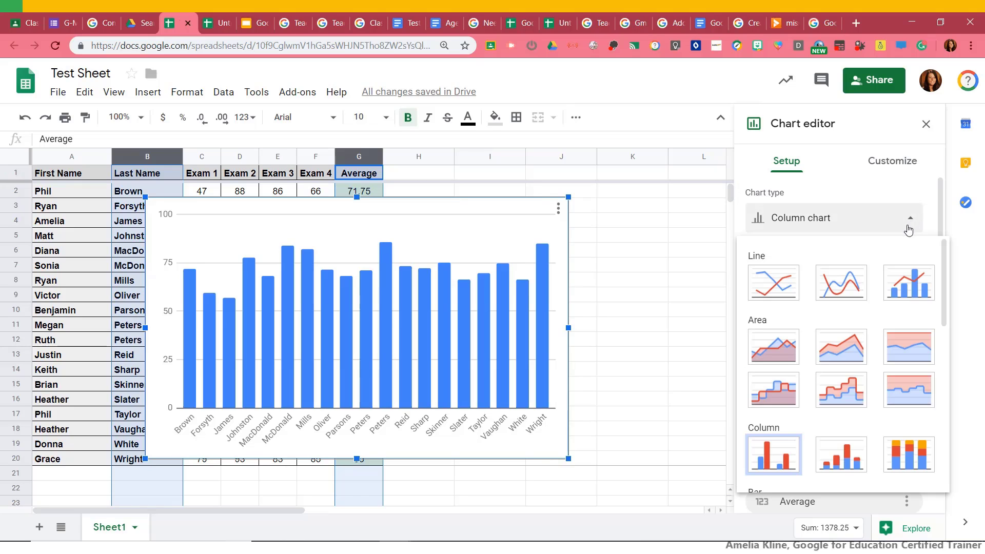
{"action": "left_click", "coordinate": [858, 284]}
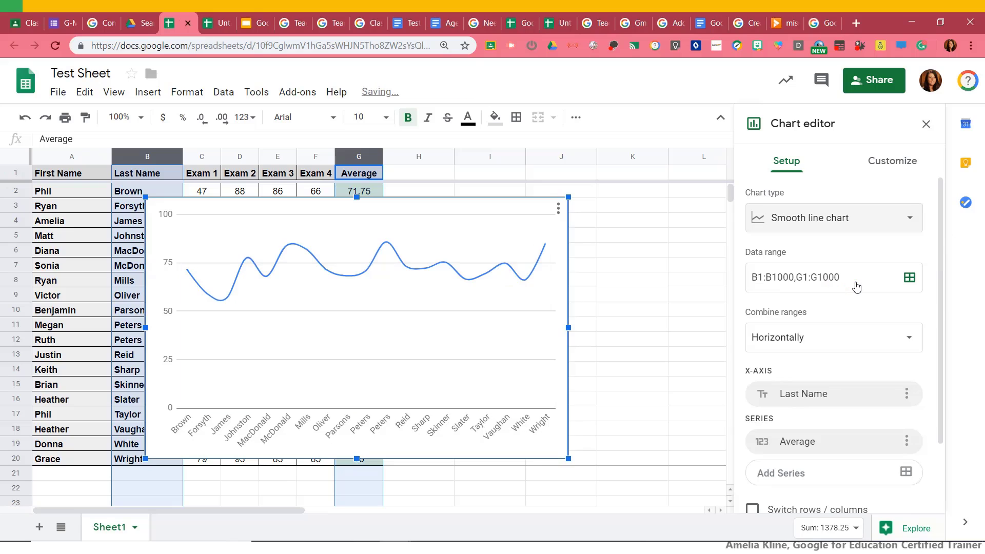
{"action": "left_click", "coordinate": [908, 220]}
{"action": "left_click", "coordinate": [911, 454]}
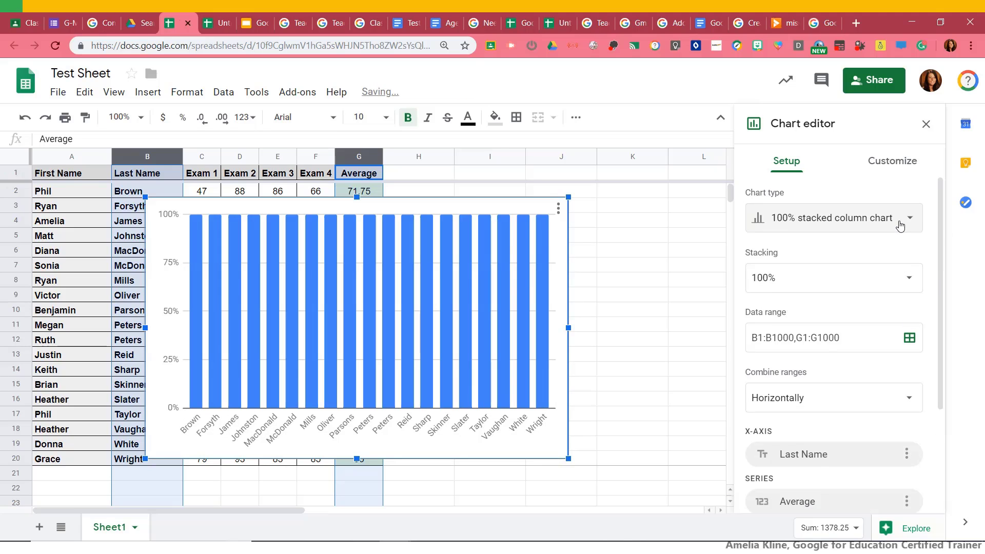
Change the averages chart to a 3D pie chart
{"action": "left_click", "coordinate": [907, 220]}
{"action": "scroll", "coordinate": [878, 369], "scroll_direction": "down", "scroll_amount": 10}
{"action": "scroll", "coordinate": [879, 368], "scroll_direction": "up", "scroll_amount": 2}
{"action": "scroll", "coordinate": [878, 368], "scroll_direction": "up", "scroll_amount": 2}
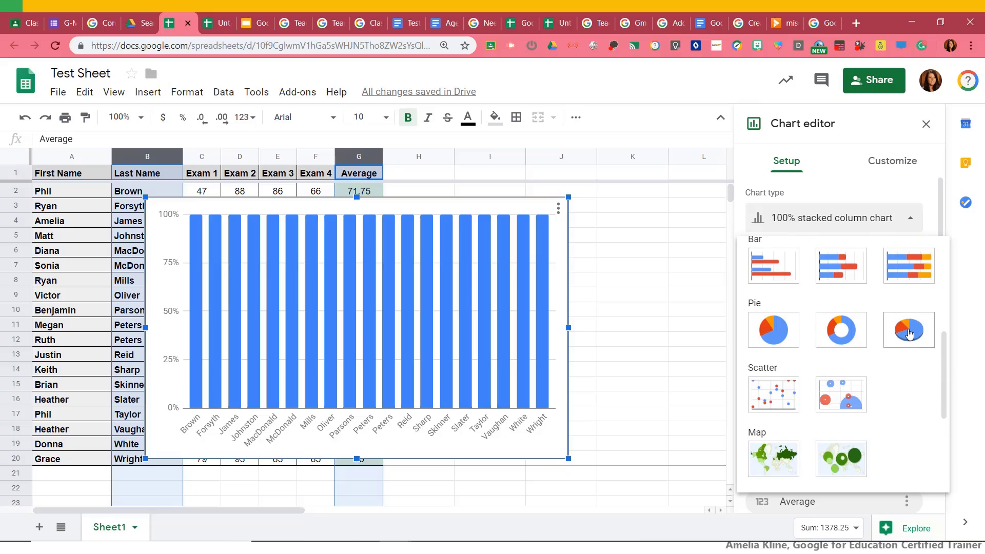
{"action": "left_click", "coordinate": [905, 329]}
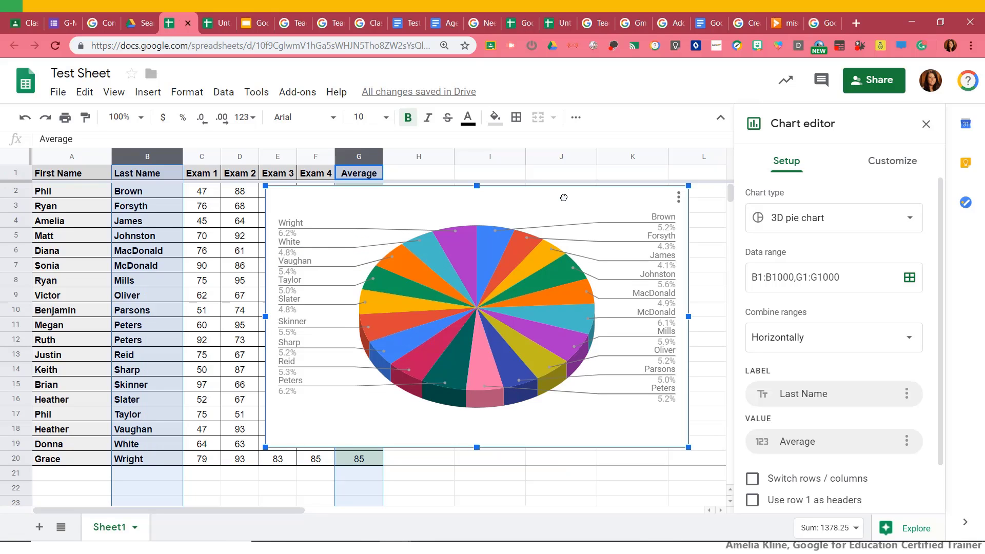
Shrink the 3D pie chart and place it directly beside the Average column, then deselect it
{"action": "left_click_drag", "start_coordinate": [466, 204], "coordinate": [689, 211]}
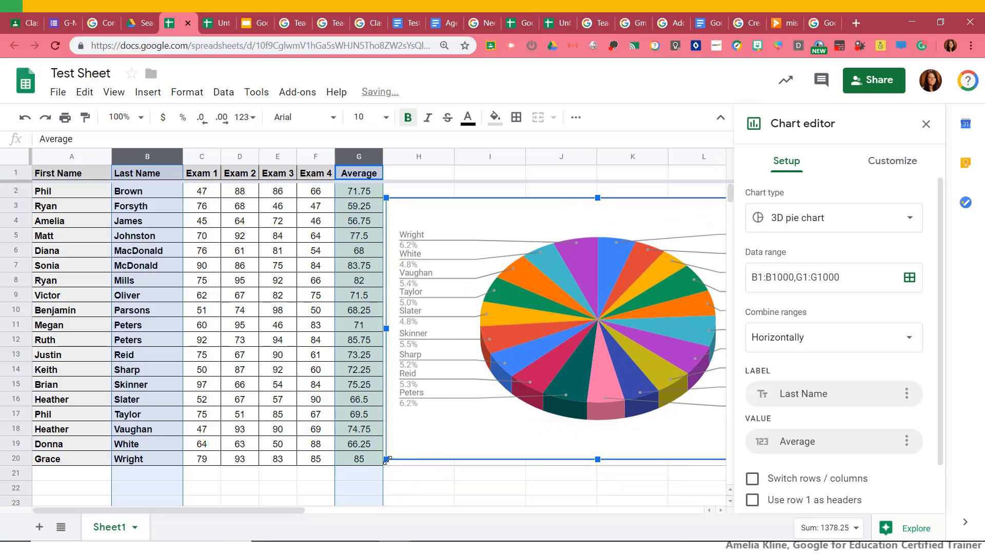
{"action": "left_click_drag", "start_coordinate": [386, 459], "coordinate": [507, 376]}
{"action": "left_click_drag", "start_coordinate": [542, 208], "coordinate": [459, 208]}
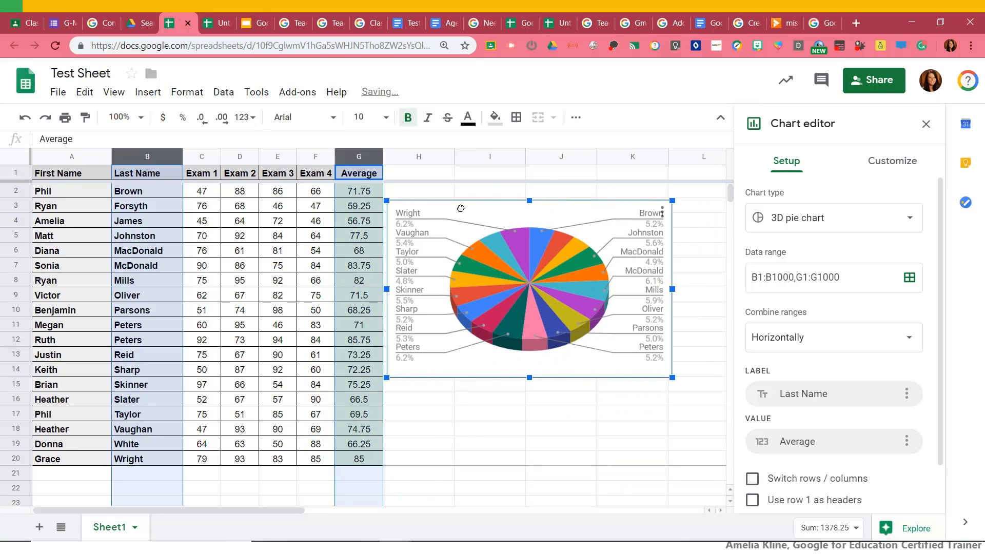
{"action": "left_click", "coordinate": [529, 419]}
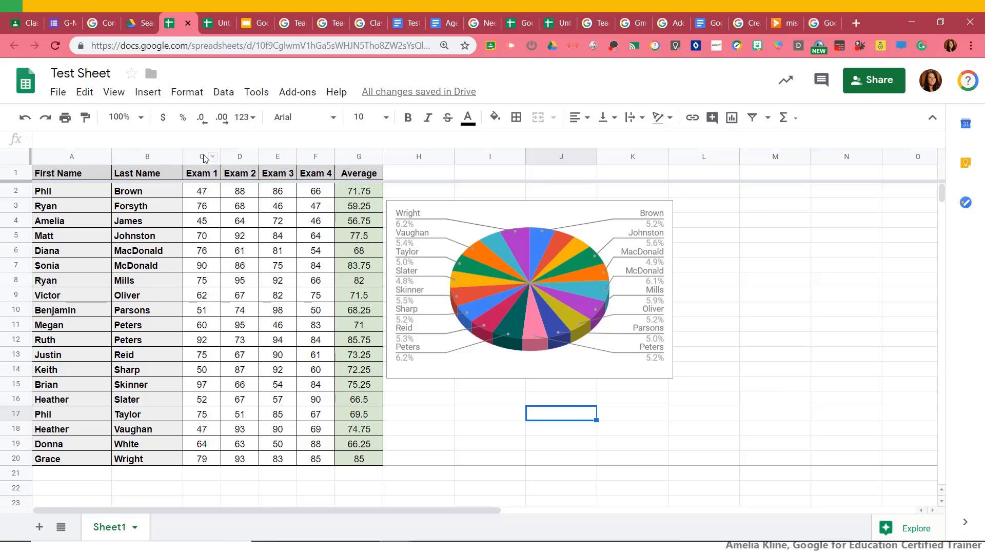
Insert a chart of the Exam 1 to Exam 4 columns and make it a 100% stacked column chart
{"action": "left_click_drag", "start_coordinate": [204, 158], "coordinate": [308, 155]}
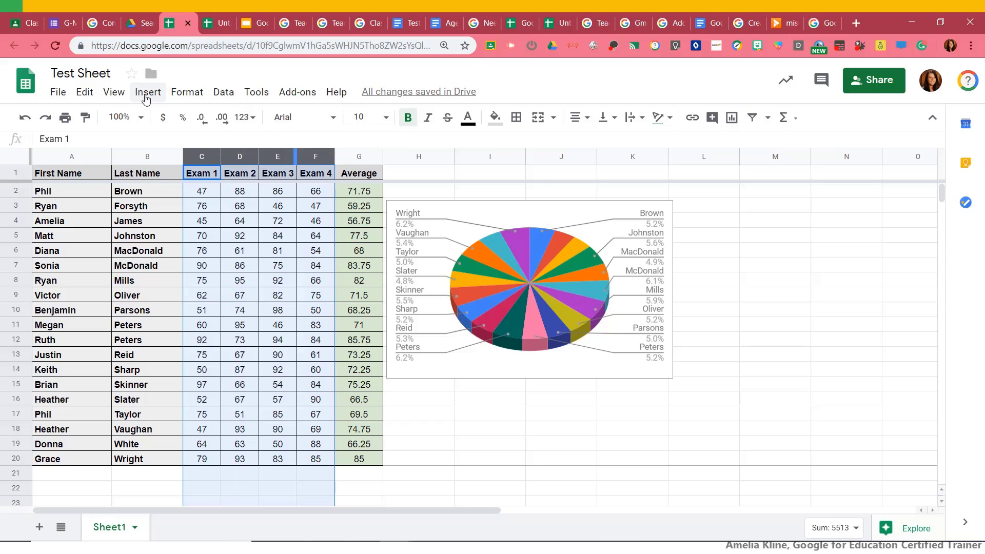
{"action": "left_click", "coordinate": [148, 92]}
{"action": "left_click", "coordinate": [169, 175]}
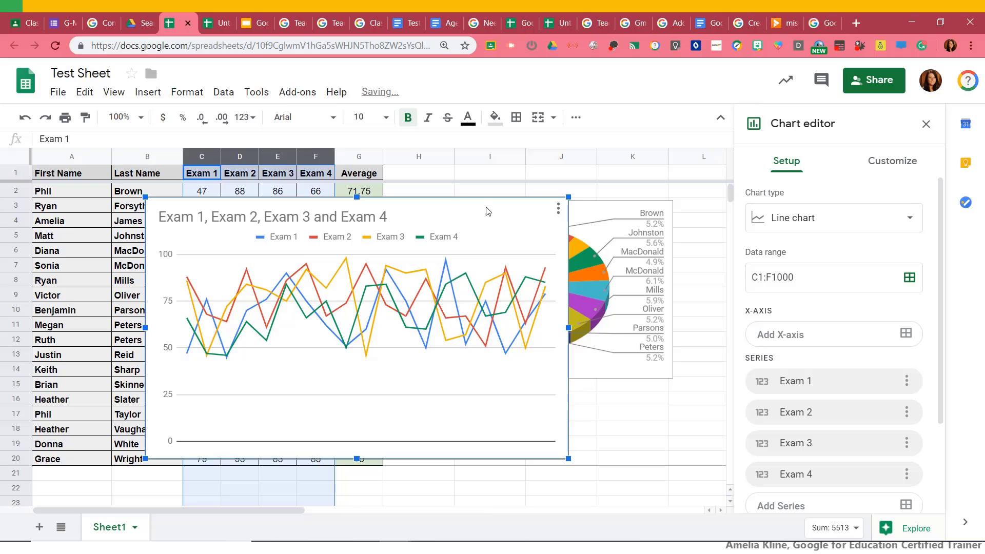
{"action": "left_click", "coordinate": [801, 218]}
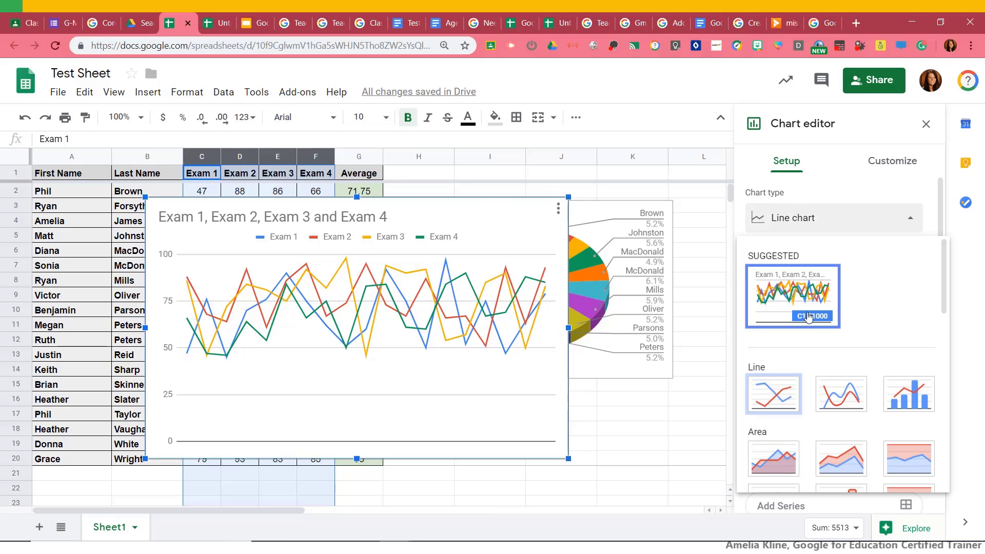
{"action": "scroll", "coordinate": [859, 396], "scroll_direction": "down", "scroll_amount": 2}
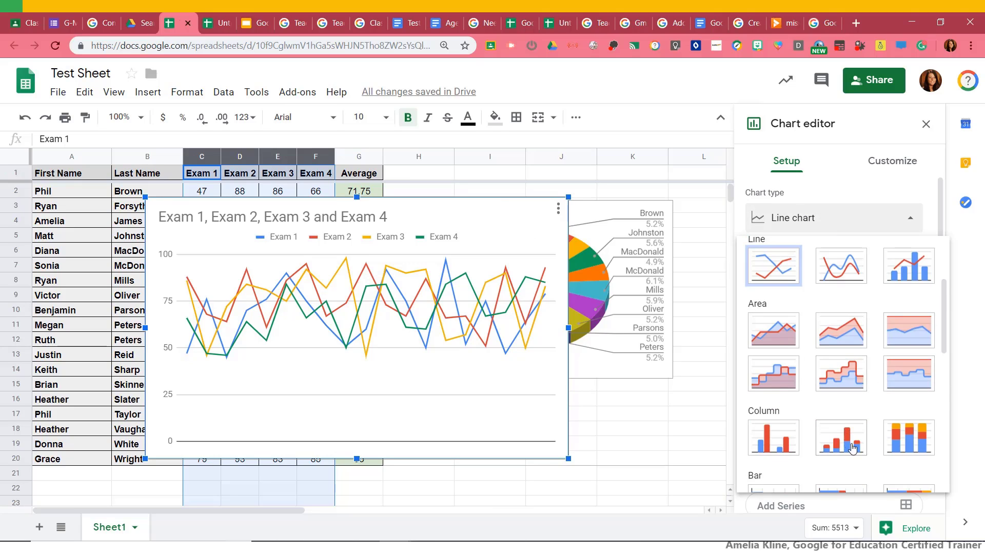
{"action": "left_click", "coordinate": [912, 440]}
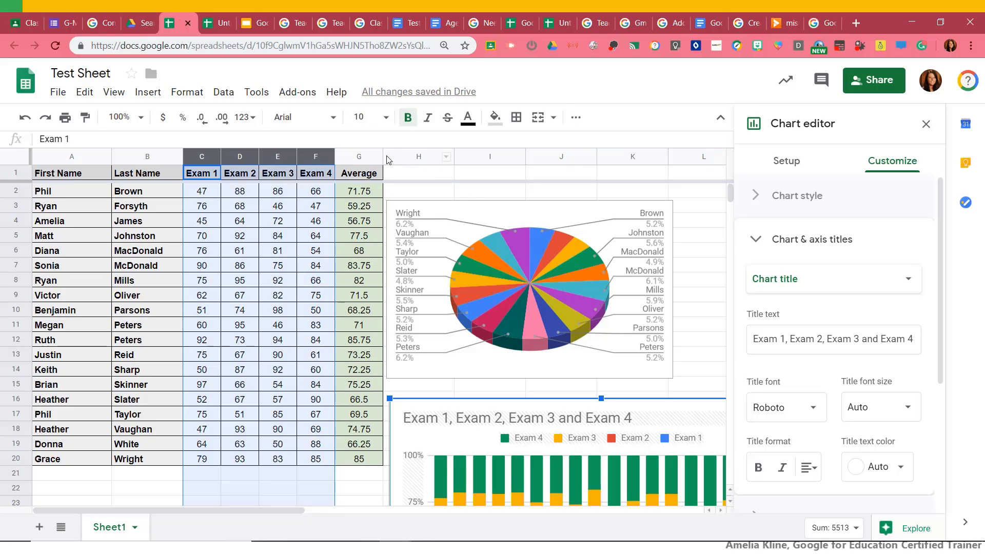
Explore the Average column and add the suggested Average vs. Last Name bar chart and Histogram of Average to the sheet
{"action": "left_click", "coordinate": [357, 159]}
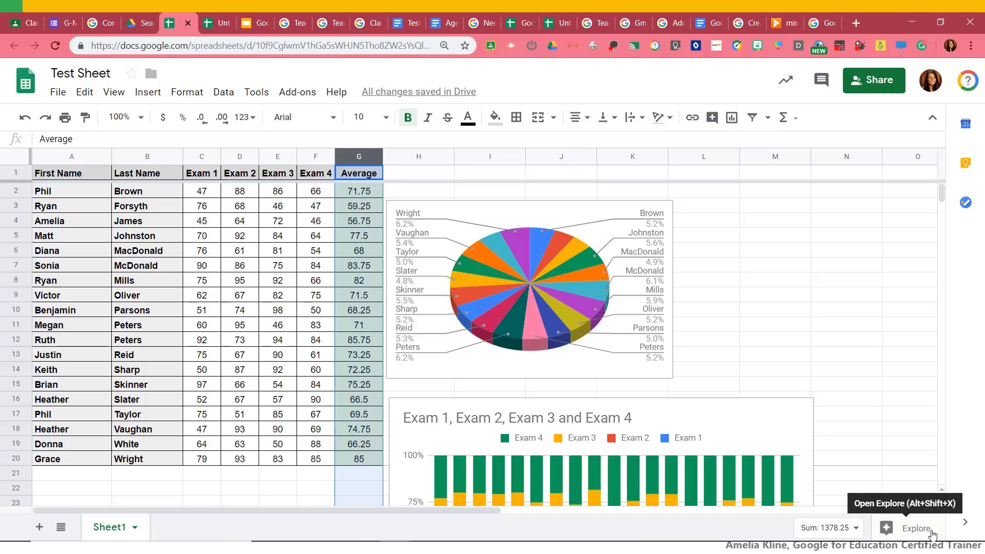
{"action": "left_click", "coordinate": [933, 534]}
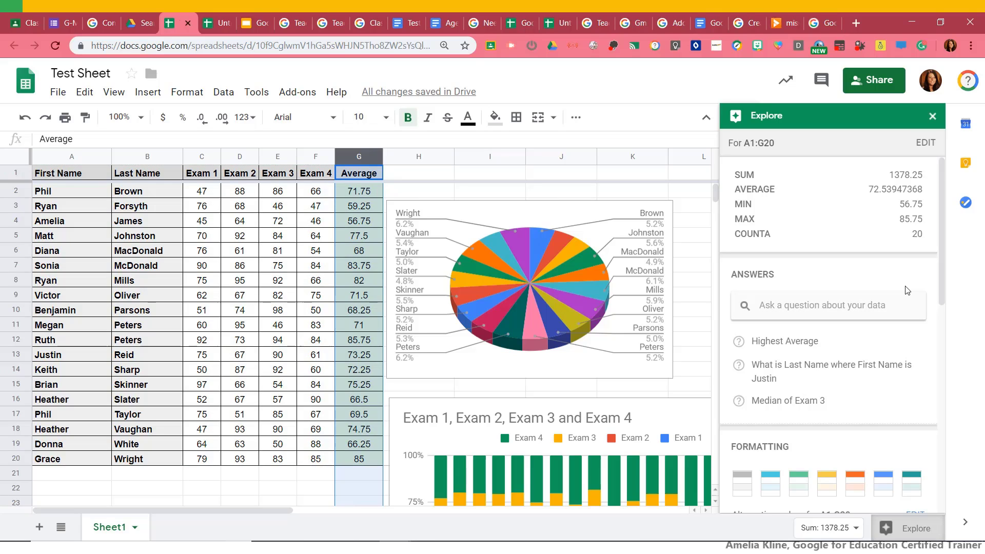
{"action": "scroll", "coordinate": [848, 334], "scroll_direction": "down", "scroll_amount": 7}
{"action": "scroll", "coordinate": [848, 334], "scroll_direction": "down", "scroll_amount": 3}
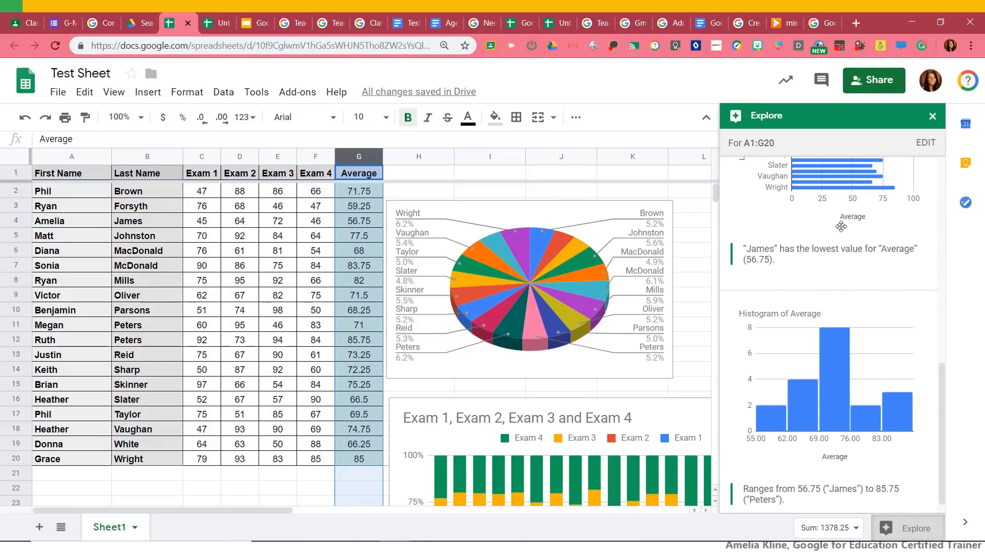
{"action": "left_click_drag", "start_coordinate": [836, 184], "coordinate": [267, 442]}
{"action": "left_click_drag", "start_coordinate": [811, 378], "coordinate": [523, 323]}
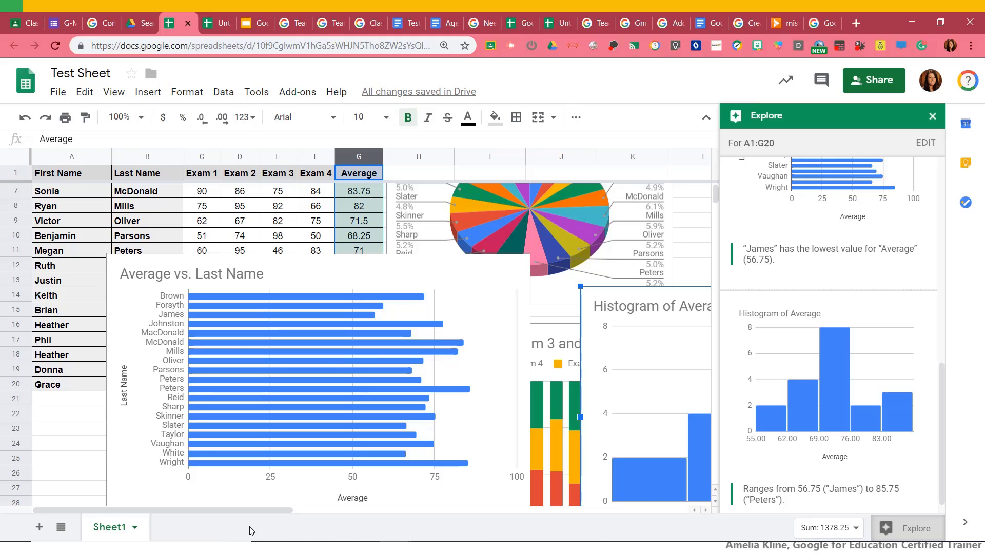
Select the Average vs. Last Name bar chart and open its chart options
{"action": "left_click", "coordinate": [414, 270]}
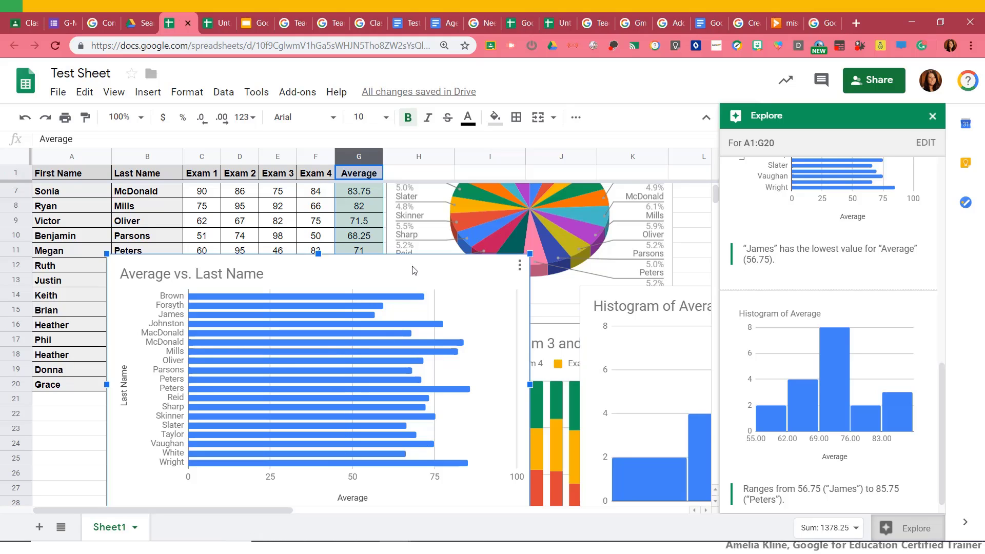
{"action": "left_click", "coordinate": [519, 266]}
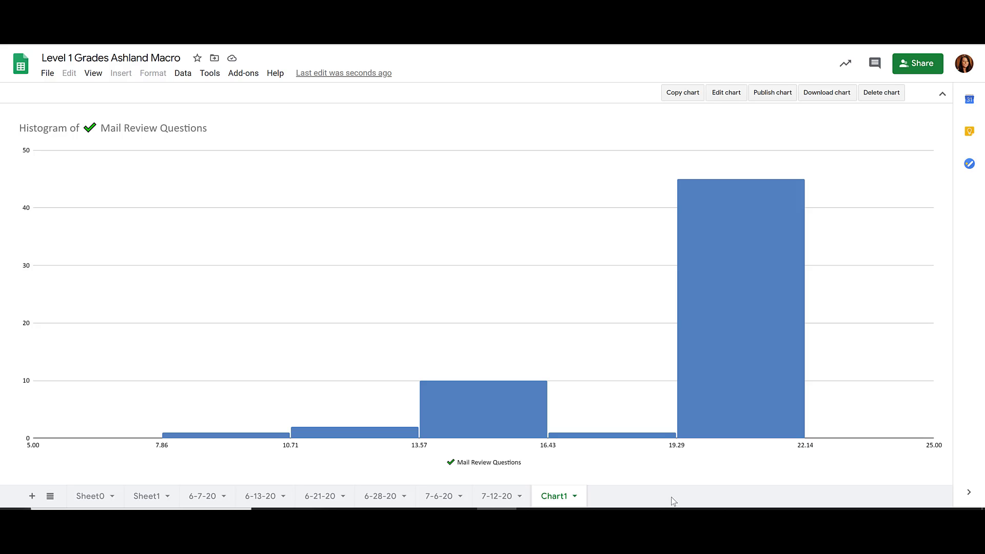
Set up web publishing of the histogram in Level 1 Grades Ashland Macro, choosing the Chart1 sheet and the Web page format
{"action": "left_click", "coordinate": [772, 94]}
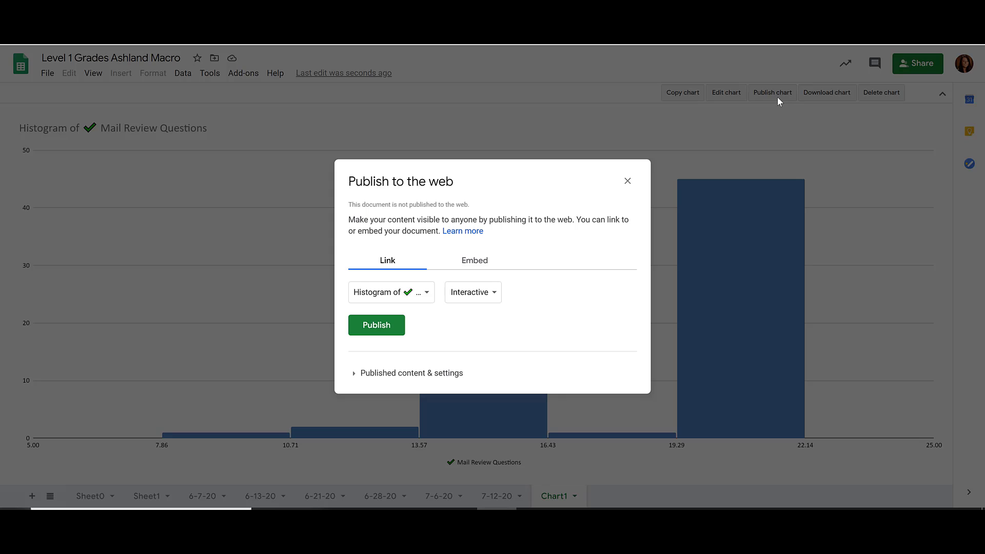
{"action": "left_click", "coordinate": [427, 293]}
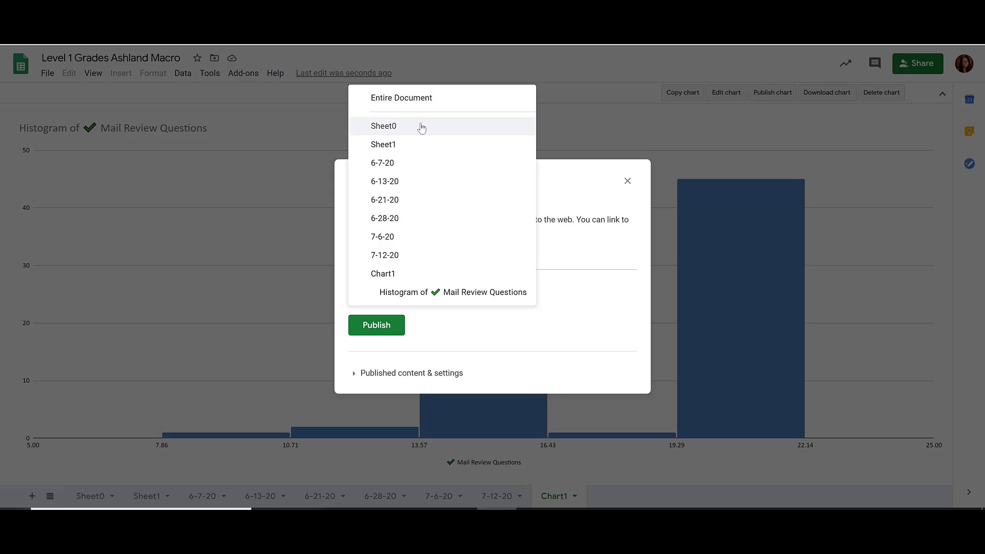
{"action": "left_click", "coordinate": [403, 276]}
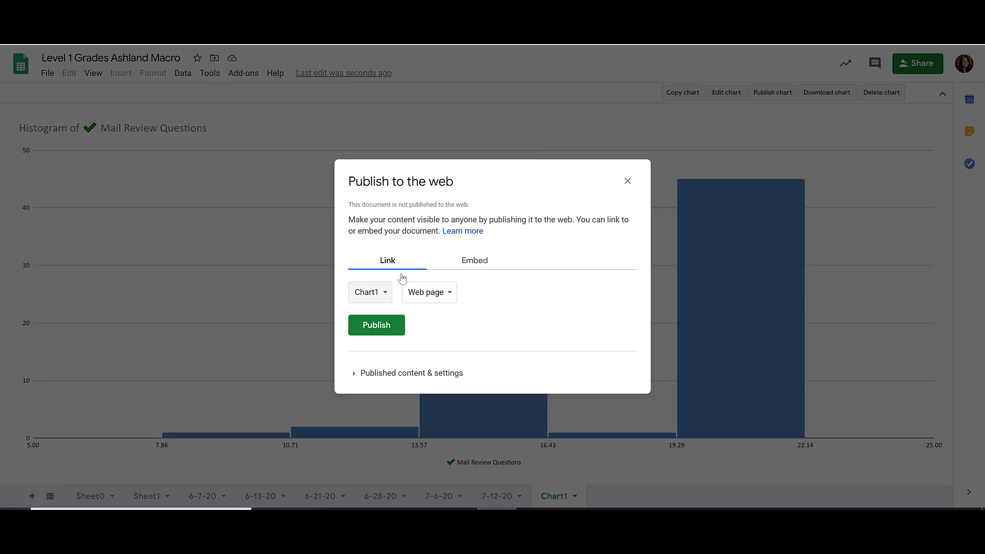
{"action": "left_click", "coordinate": [449, 298]}
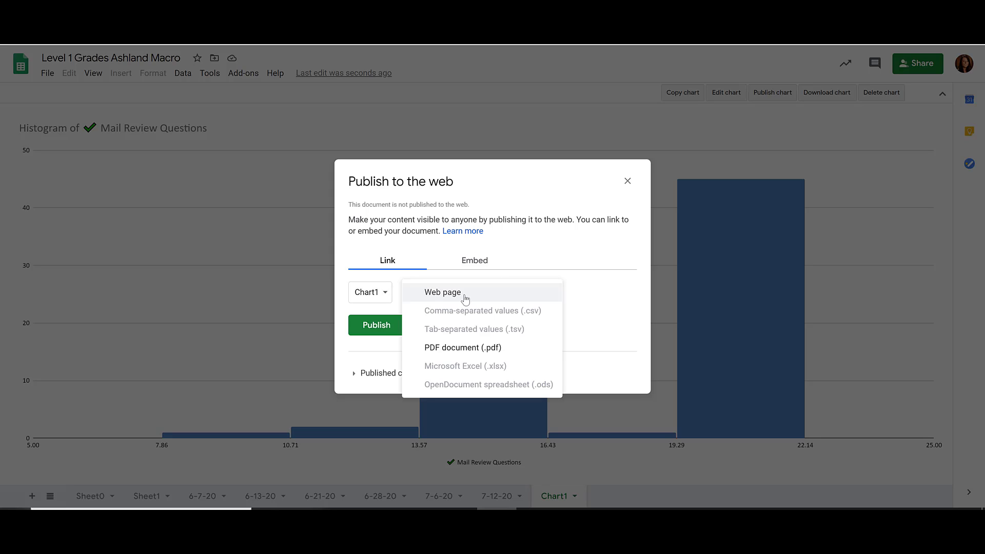
{"action": "left_click", "coordinate": [464, 298]}
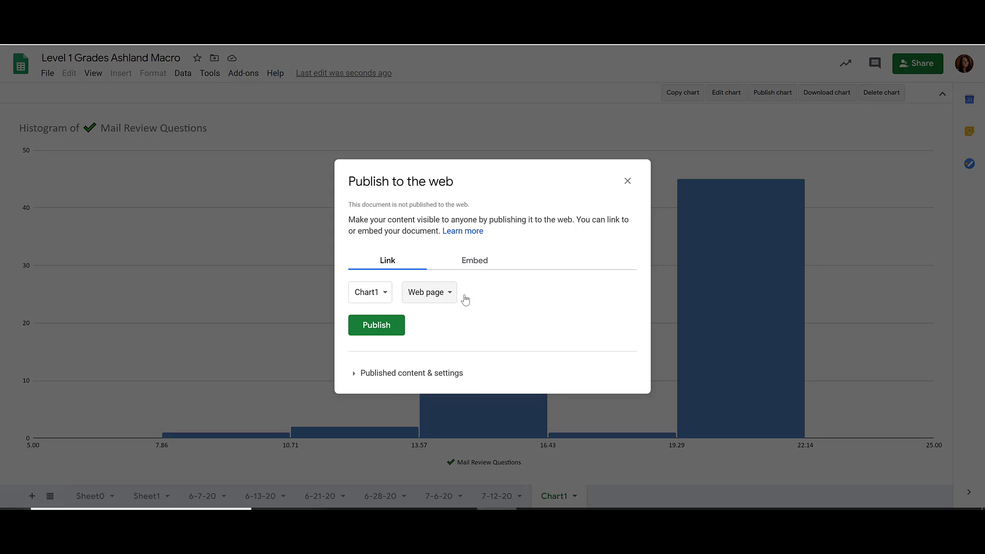
Publish the Chart1 selection to the web and go to the generated link
{"action": "left_click", "coordinate": [397, 333]}
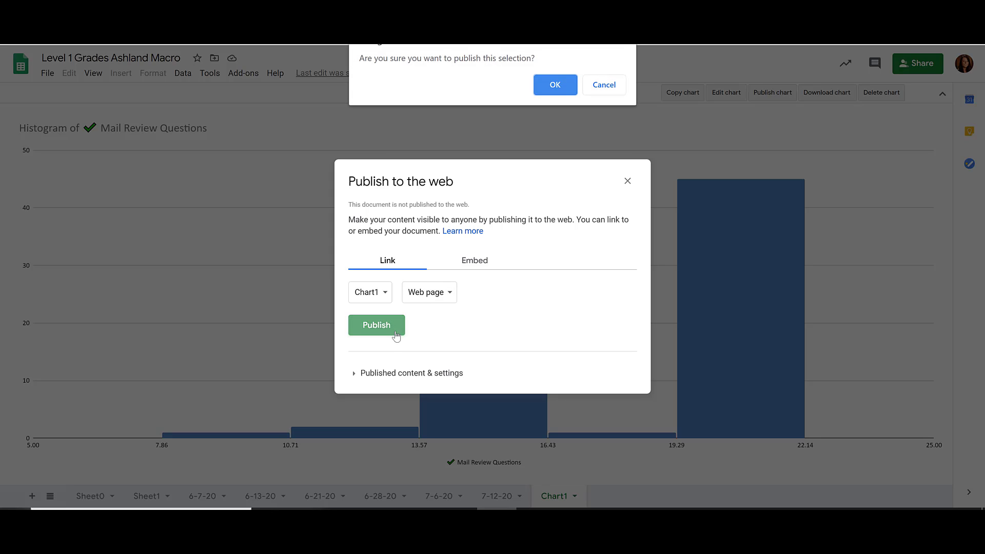
{"action": "left_click", "coordinate": [555, 85]}
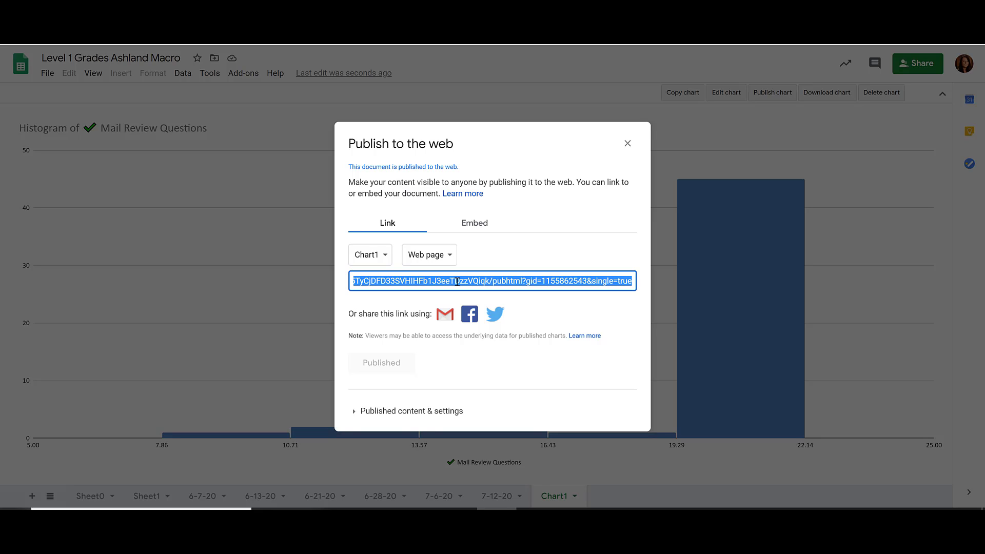
{"action": "right_click", "coordinate": [457, 282]}
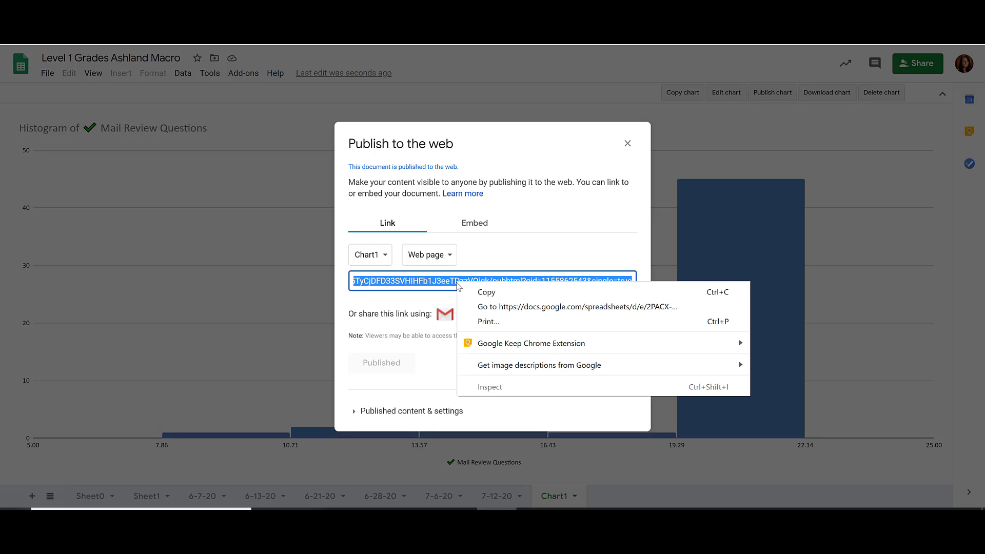
{"action": "left_click", "coordinate": [494, 308]}
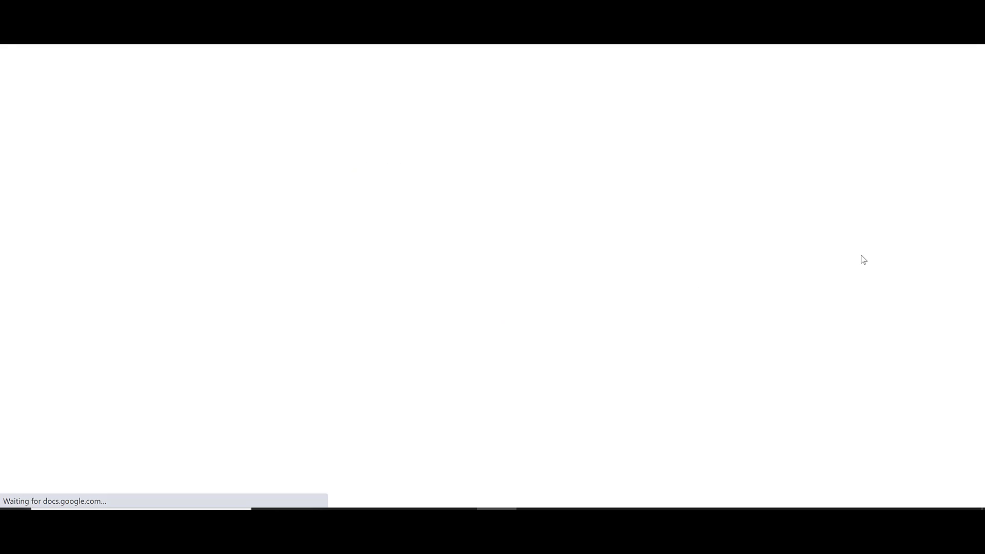